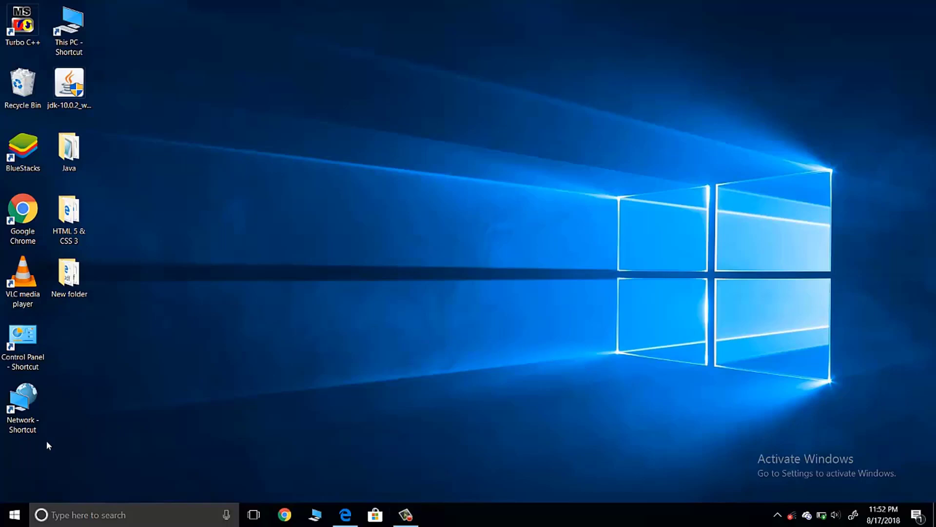
Launch Microsoft Office Excel 2007 by searching 'exc' from the Windows 10 Start menu
click(2, 522)
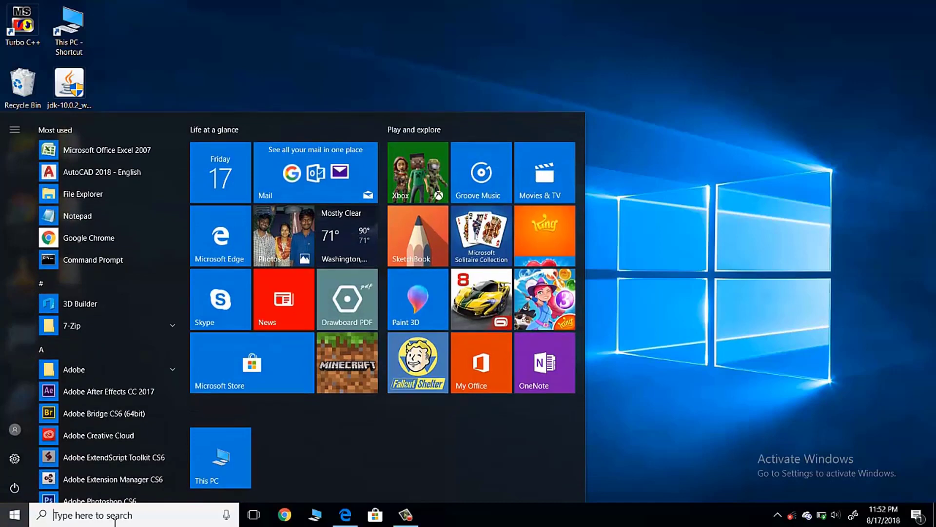
click(115, 517)
text(exc)
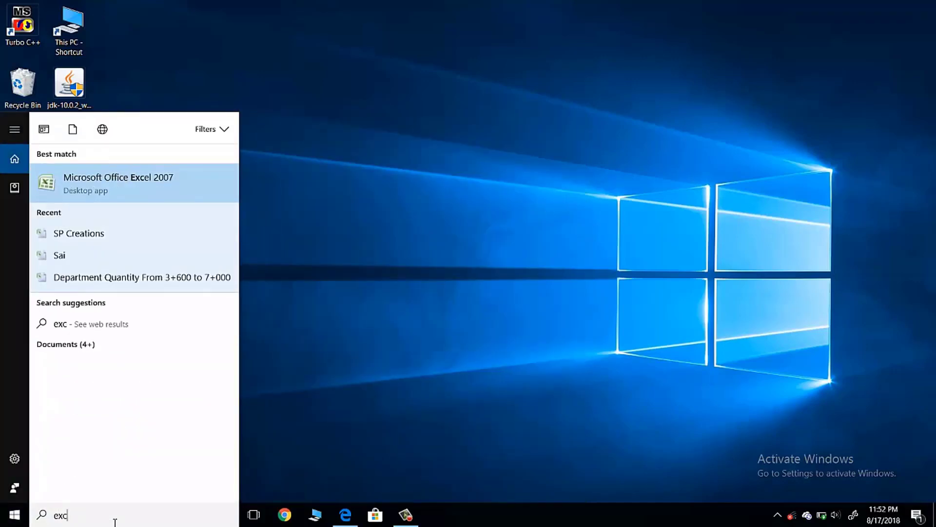
click(156, 176)
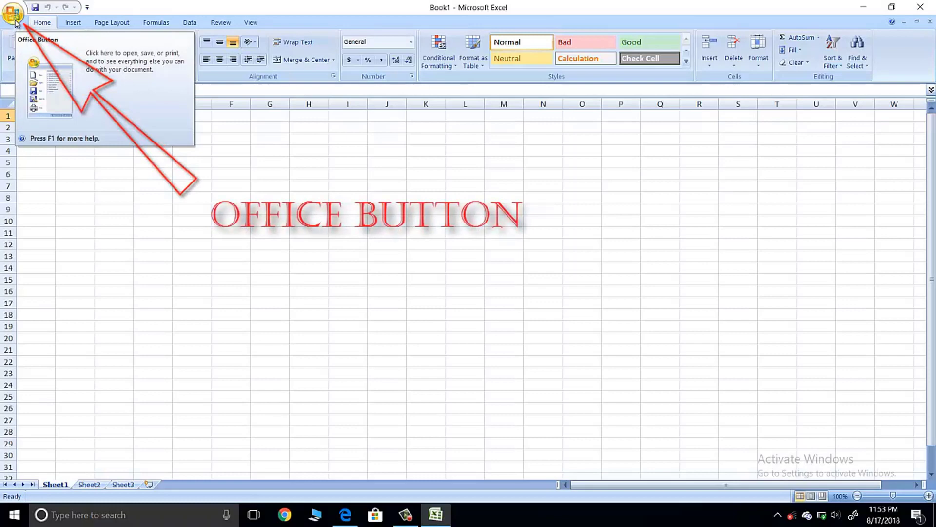
Show the Office Button menu with New, Open, Save and recent documents, then dismiss it
click(15, 21)
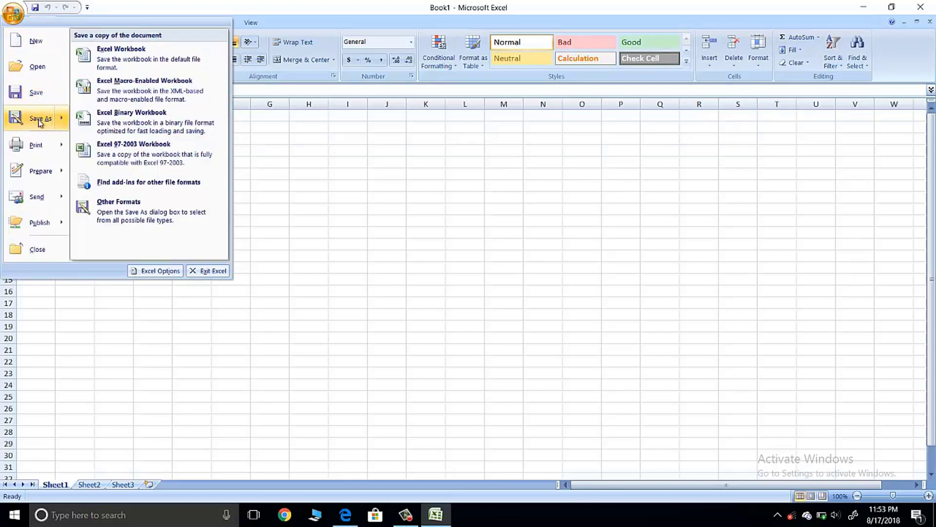
mouse_move(36, 145)
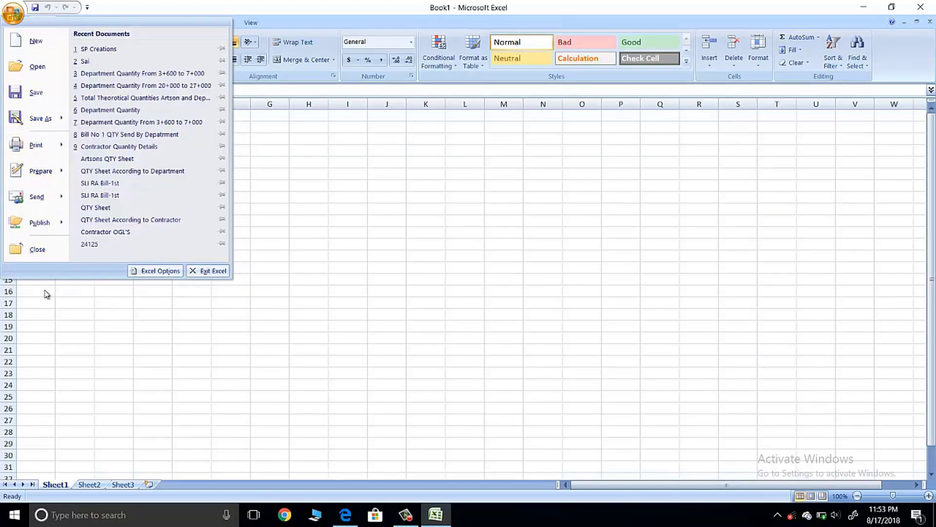
click(44, 290)
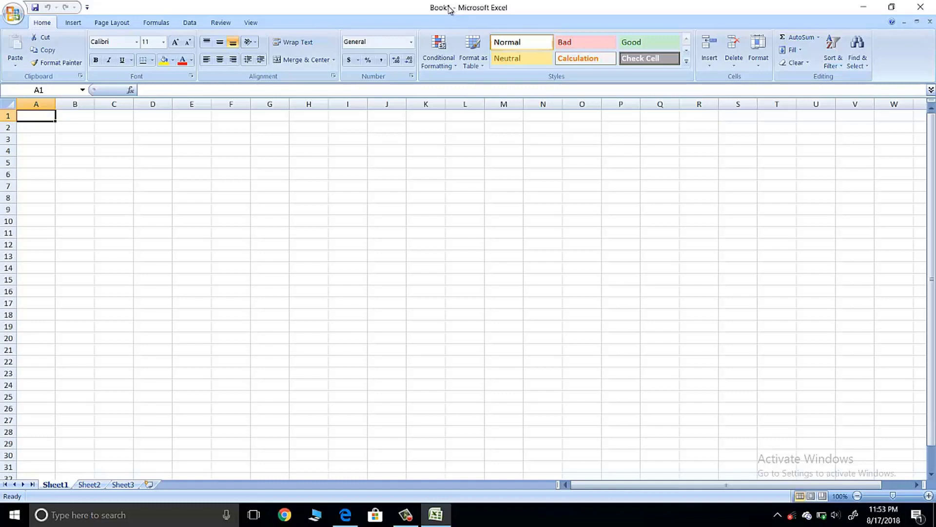
Save the blank workbook to the Desktop under the file name 'SP Creations'
click(5, 9)
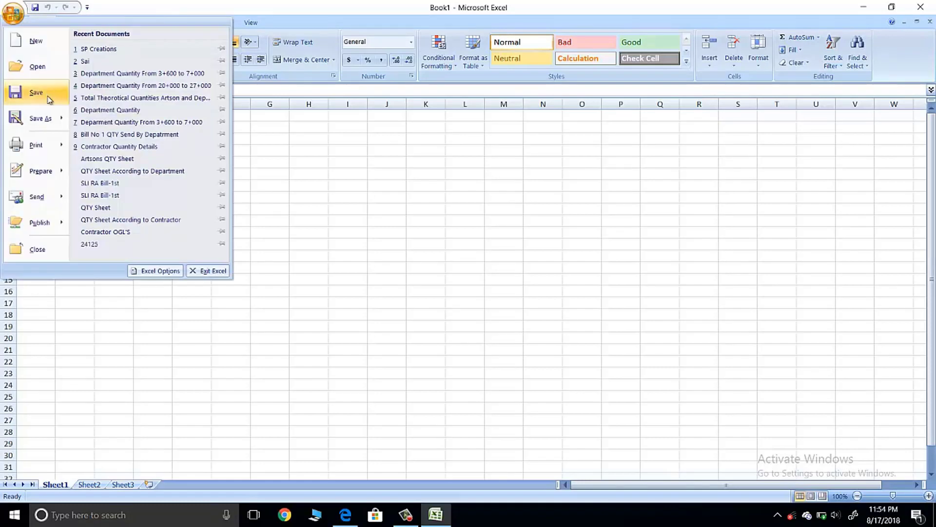
click(39, 93)
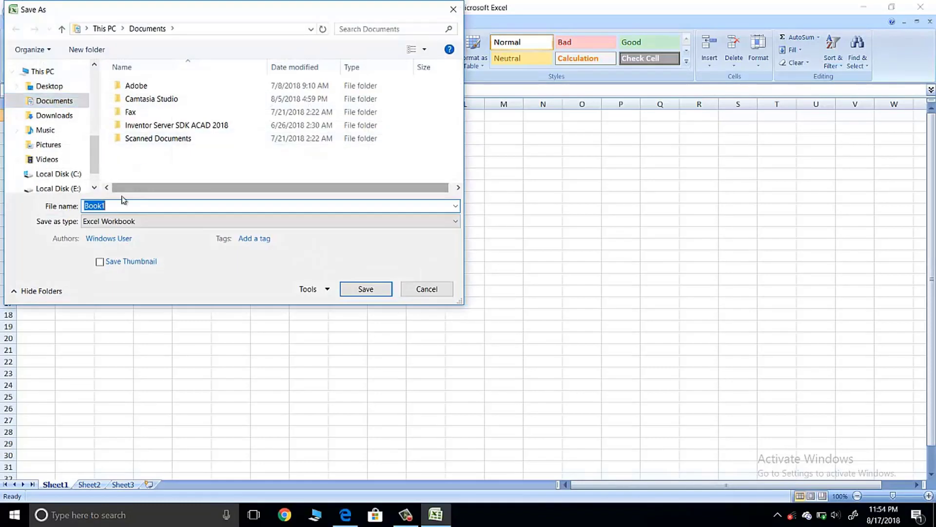
click(48, 86)
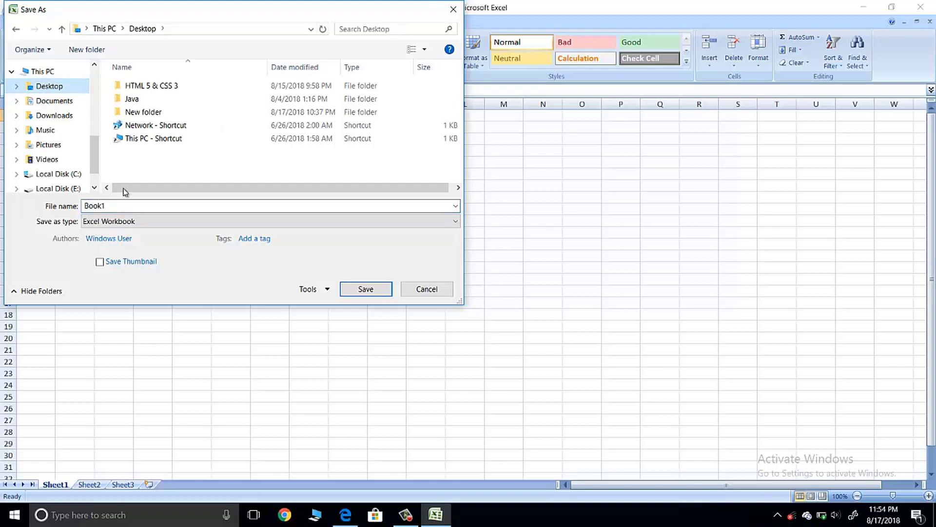
double_click(126, 210)
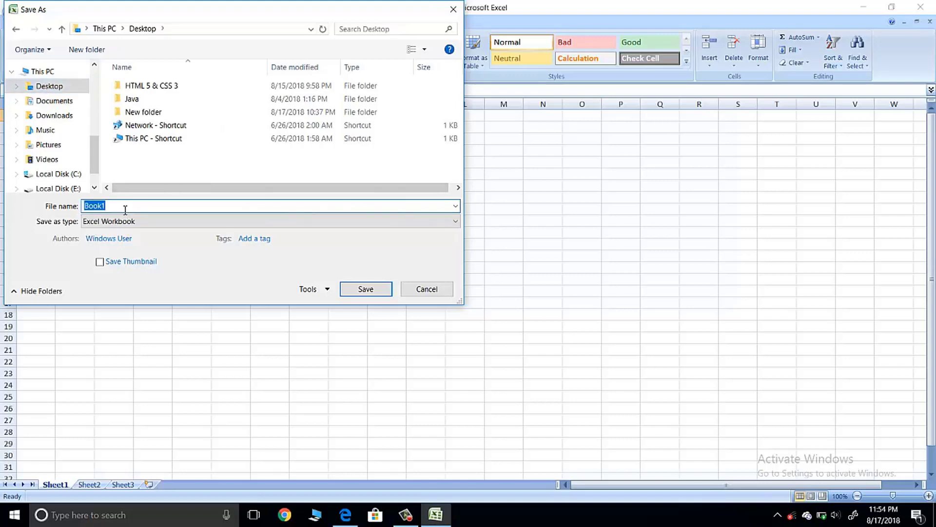
text(SP Creations)
click(359, 290)
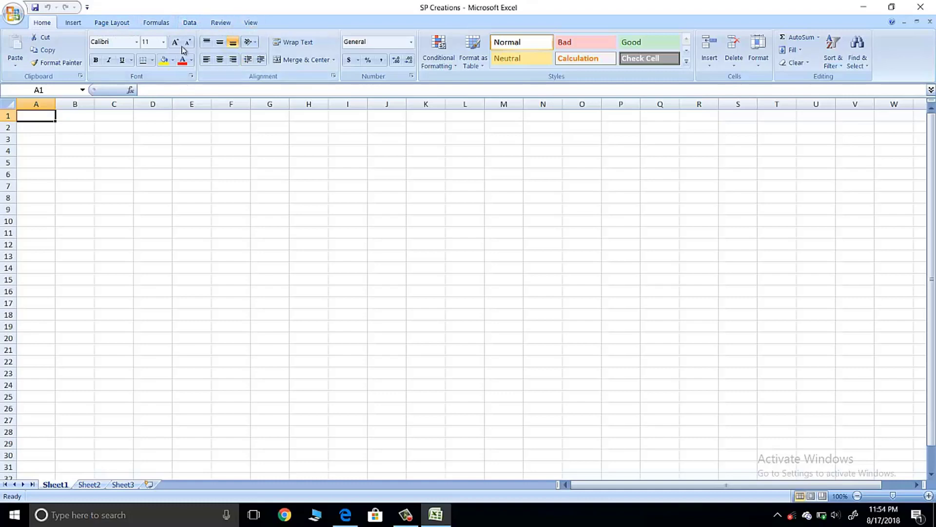
click(81, 25)
click(108, 26)
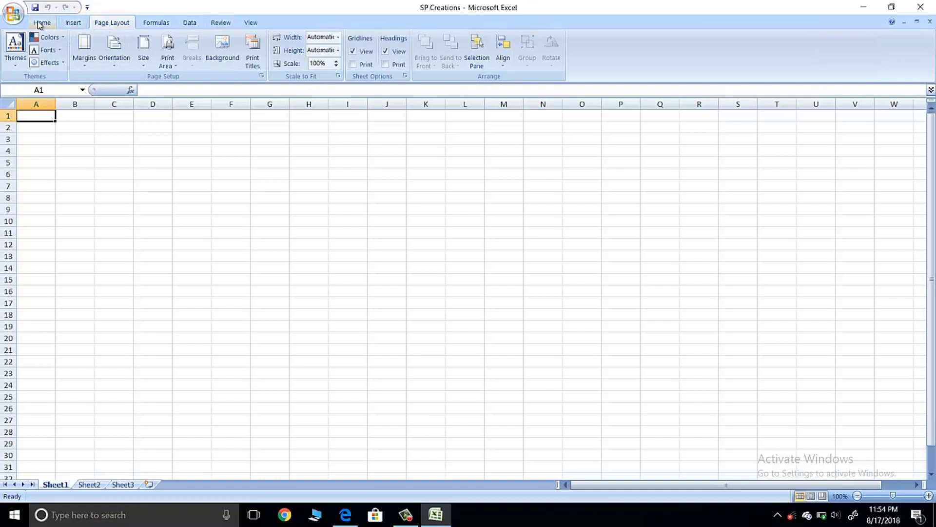
click(39, 23)
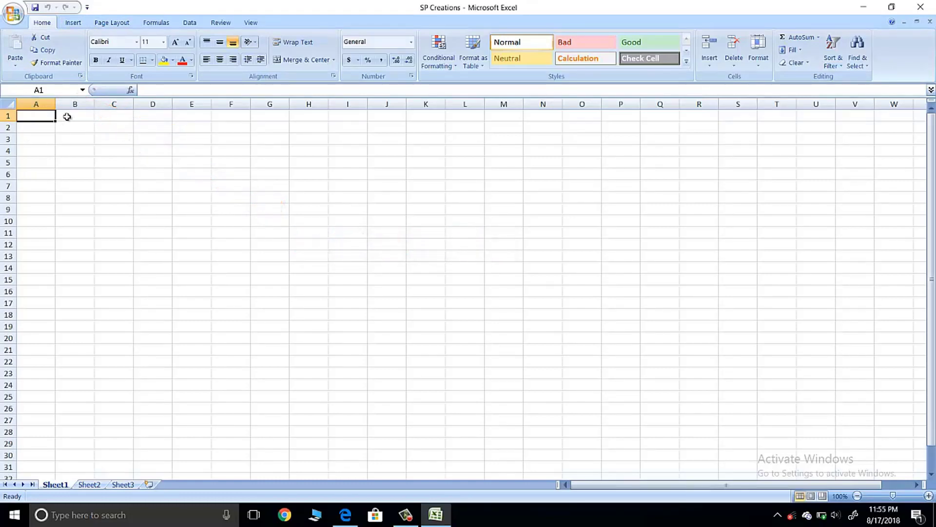
drag(53, 104, 72, 98)
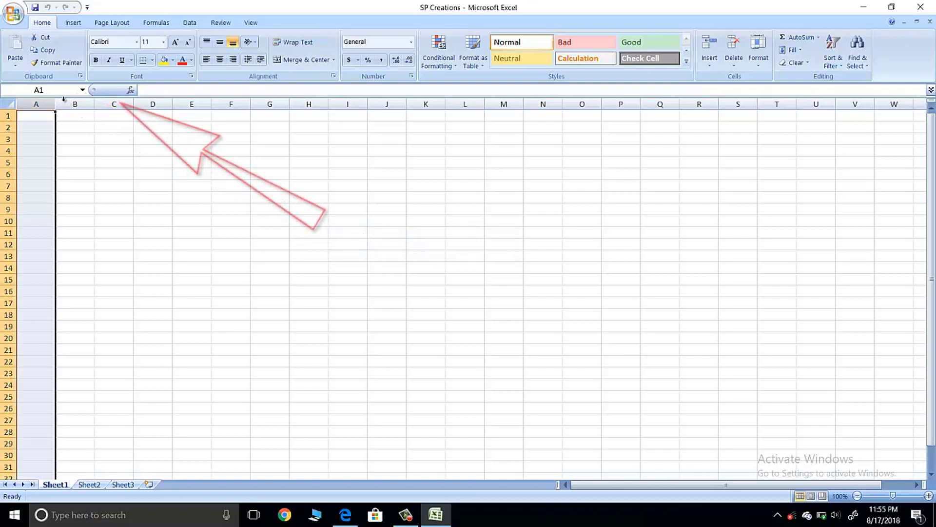
click(126, 100)
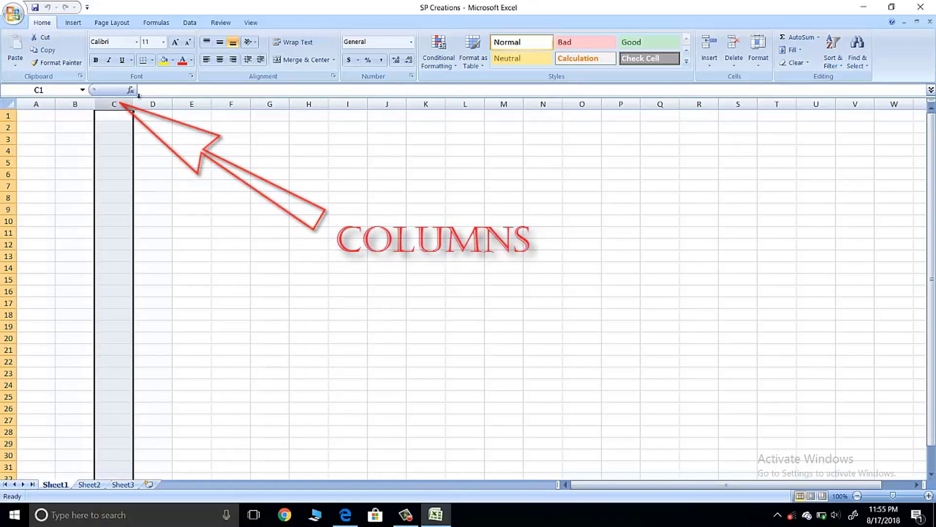
click(152, 97)
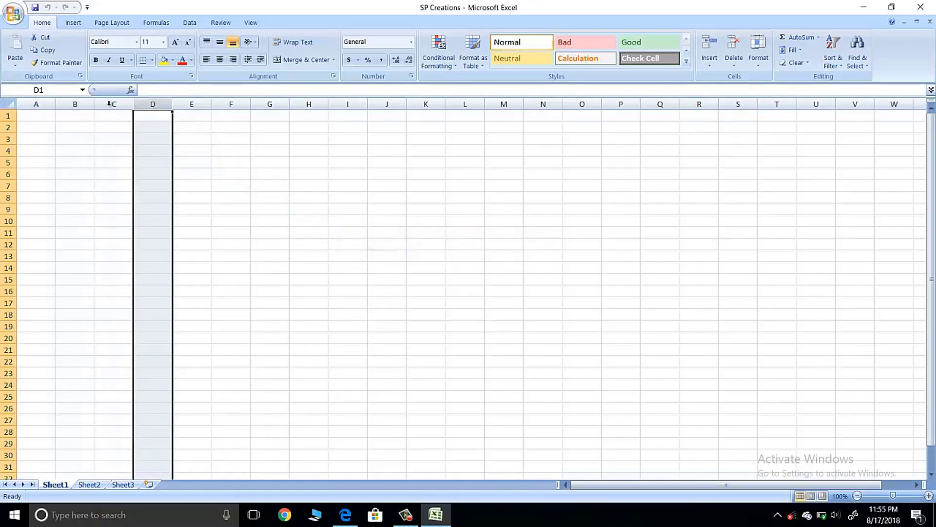
click(50, 125)
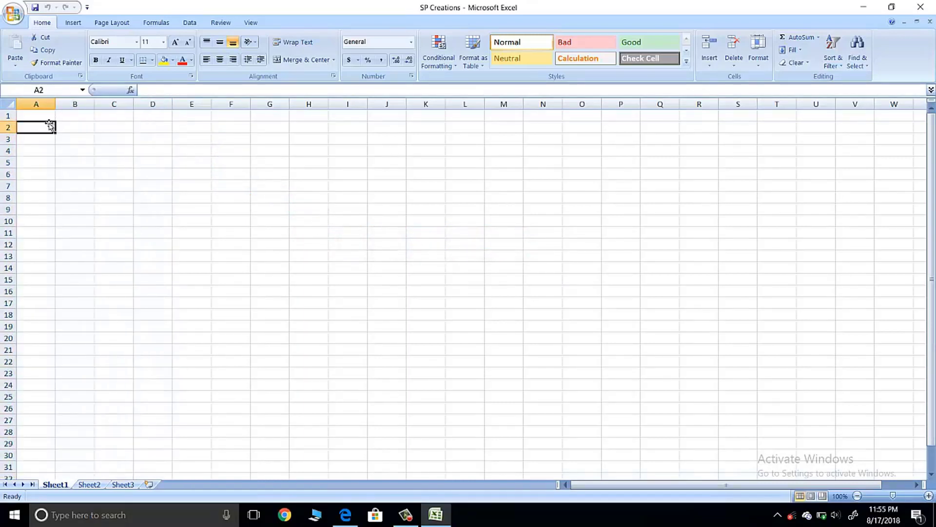
click(7, 116)
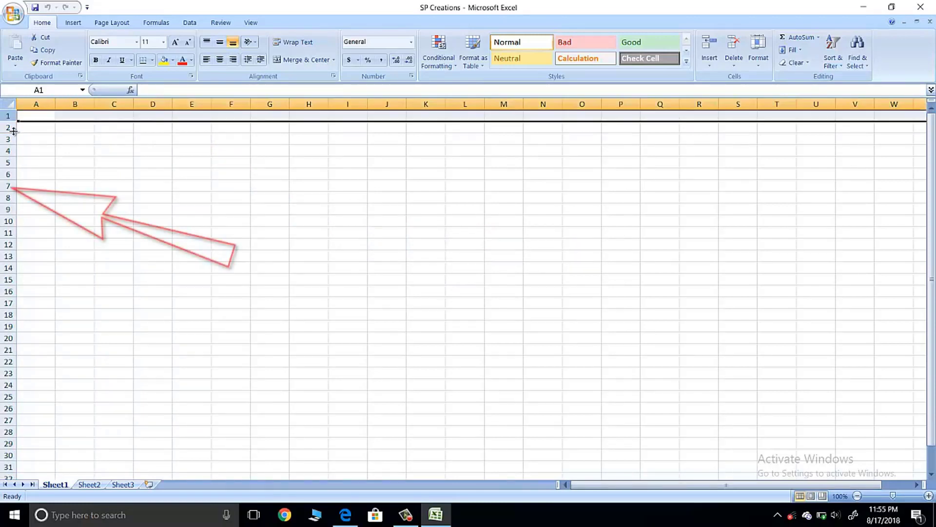
click(38, 162)
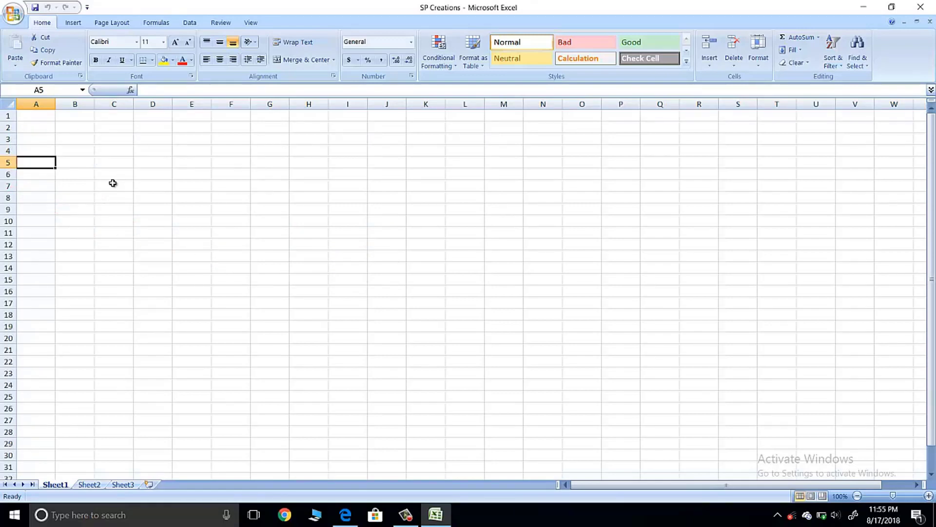
click(84, 153)
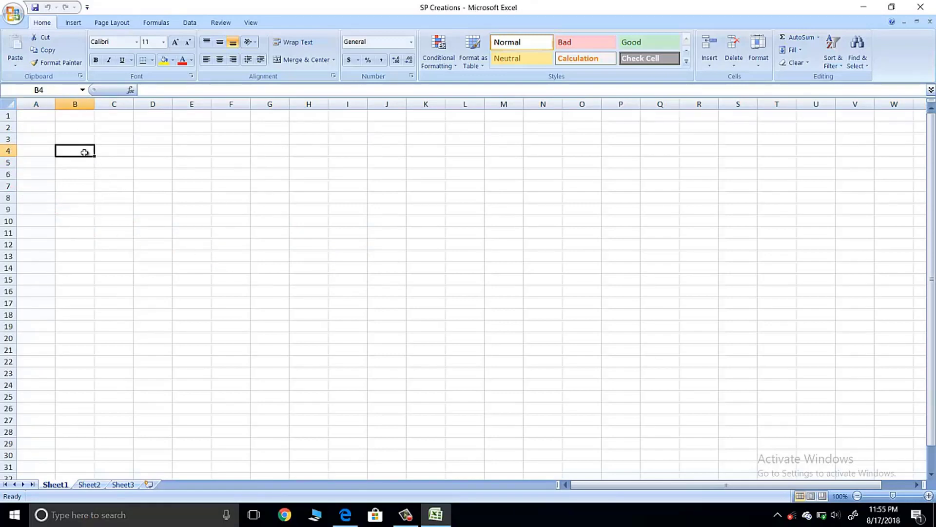
click(201, 255)
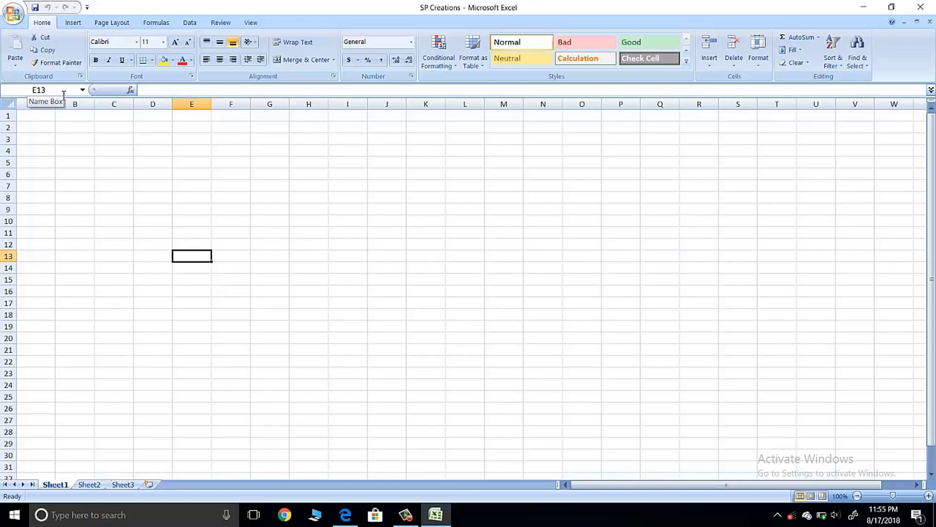
click(114, 209)
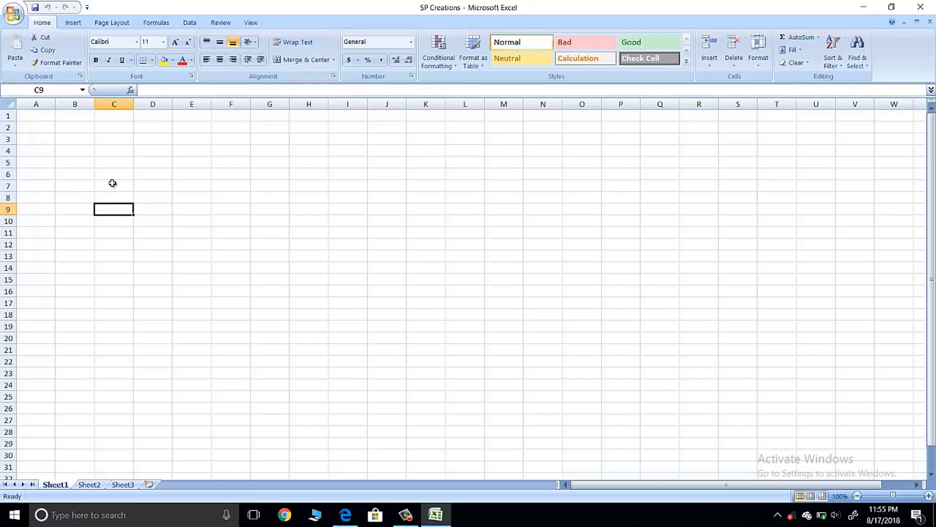
click(112, 185)
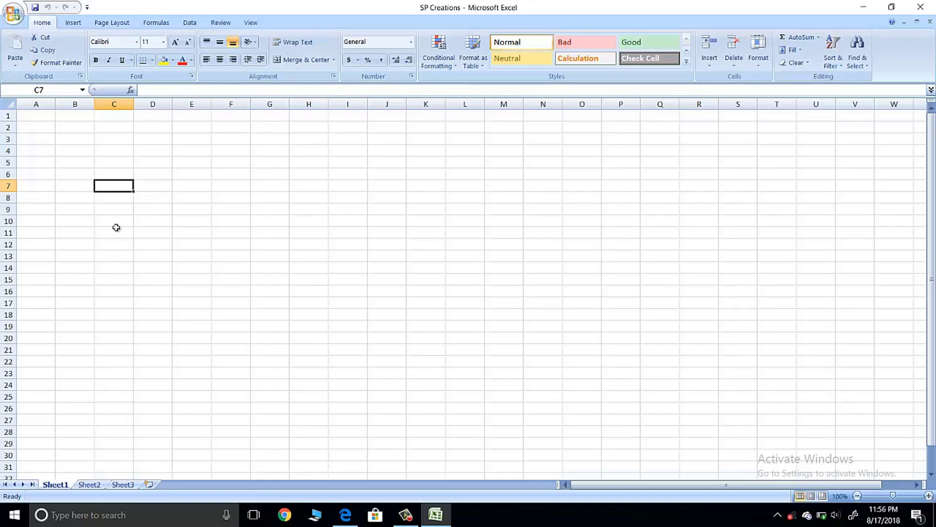
mouse_move(188, 360)
mouse_down()
mouse_move(122, 313)
mouse_move(187, 229)
mouse_up()
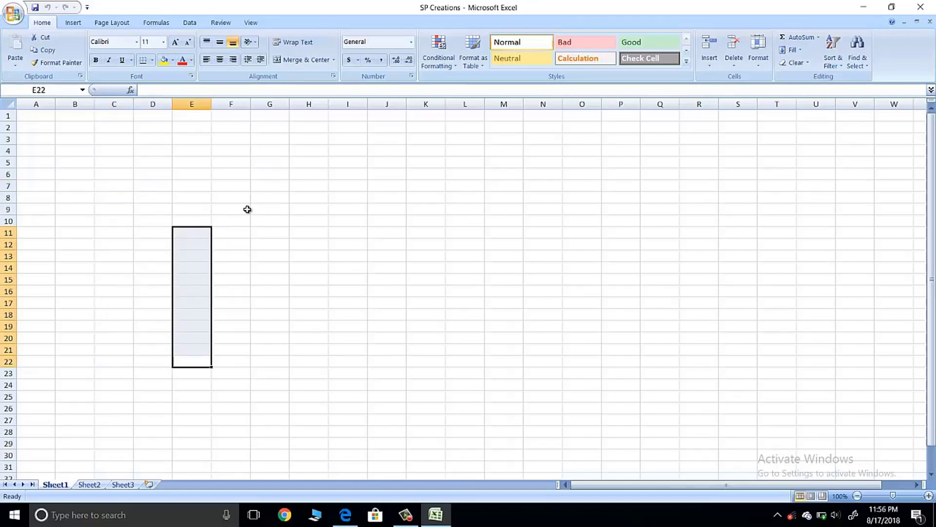
click(302, 208)
click(239, 209)
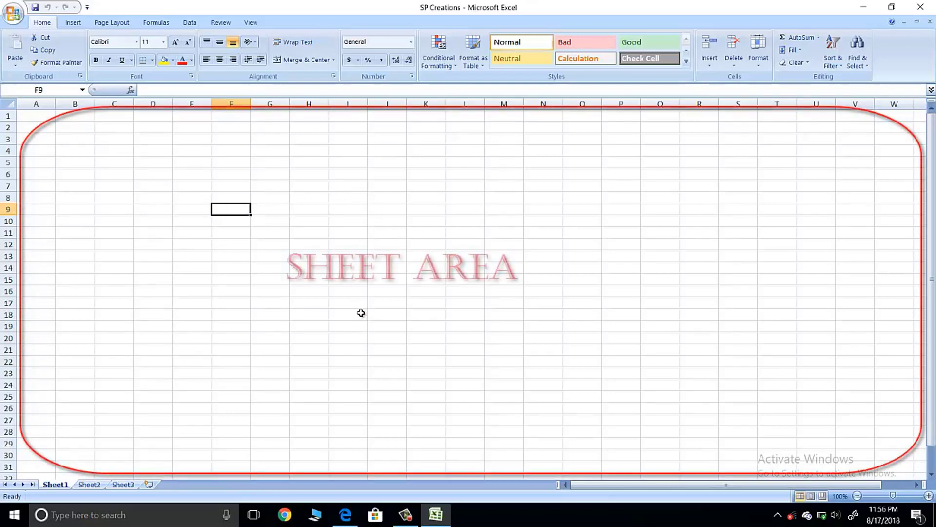
Cycle through the Sheet2, Sheet3 and Sheet1 tabs, ending on Sheet3 with cell C29 selected
click(348, 268)
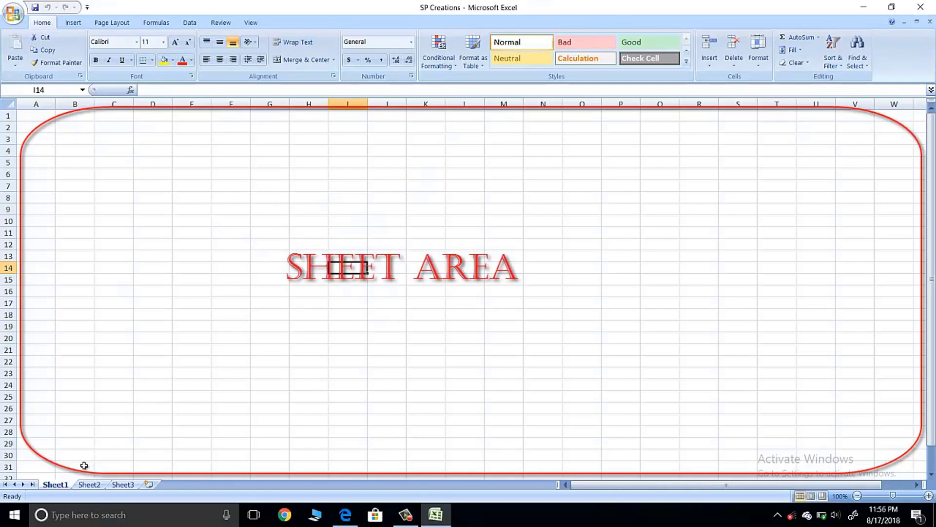
click(89, 485)
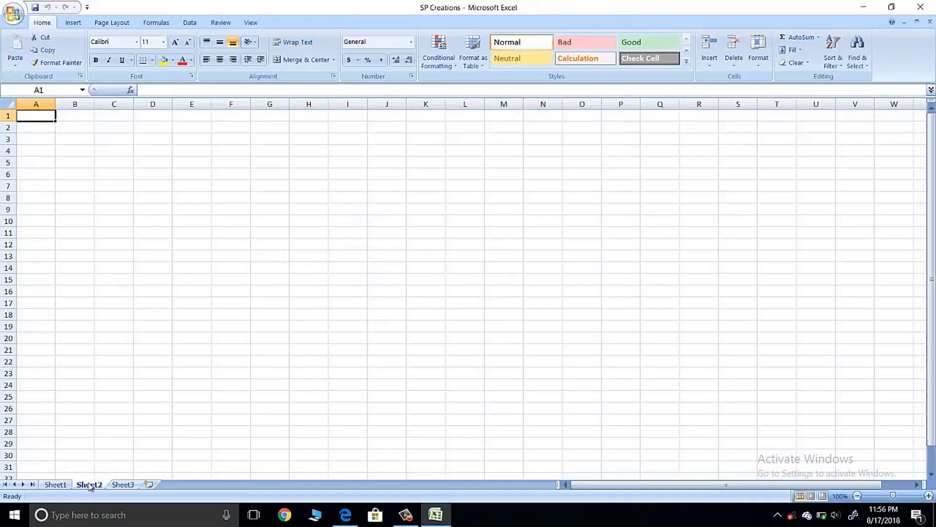
click(115, 485)
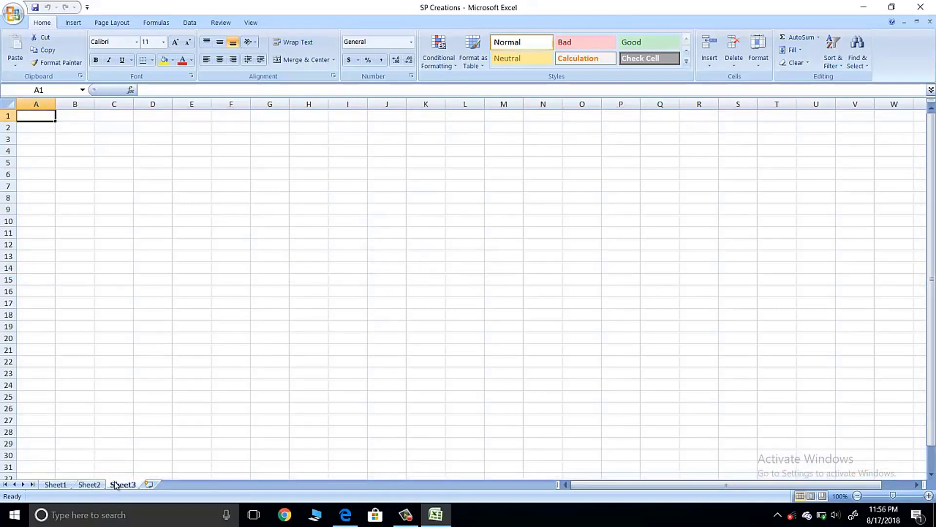
click(68, 484)
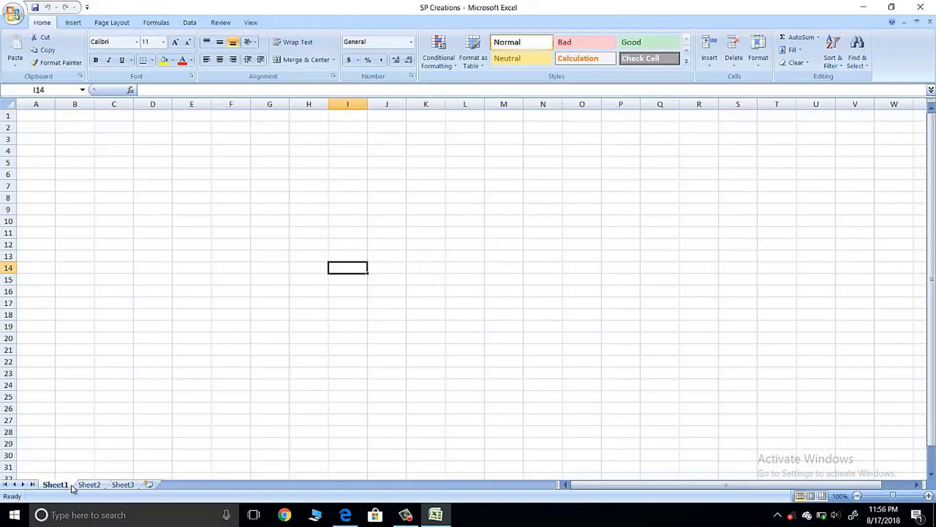
click(97, 485)
click(114, 486)
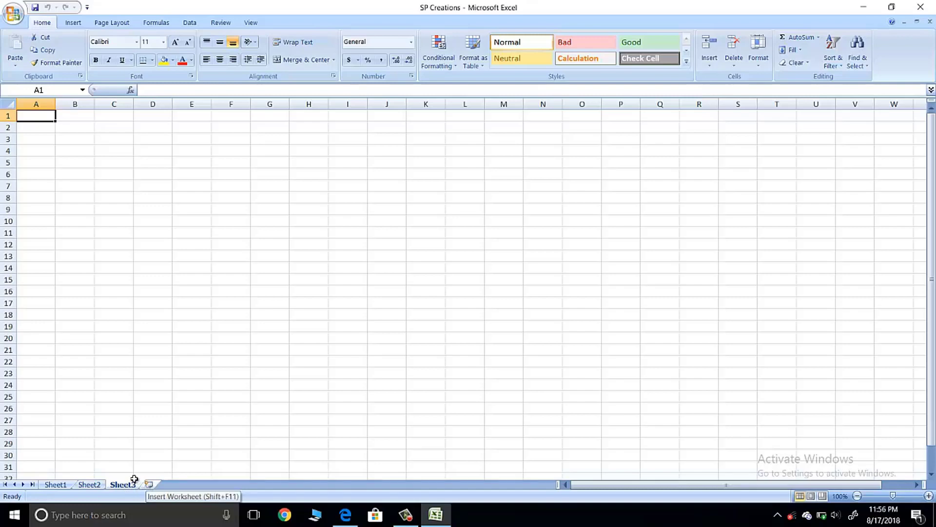
click(108, 446)
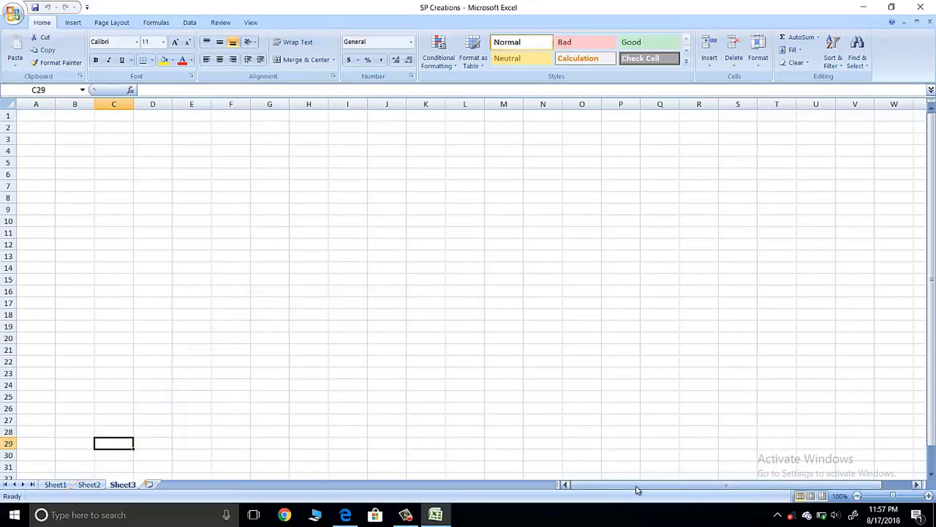
Scroll the sheet with the horizontal and vertical scroll bars, then select cell U8
mouse_move(639, 485)
mouse_down()
mouse_move(663, 485)
mouse_move(628, 492)
mouse_up()
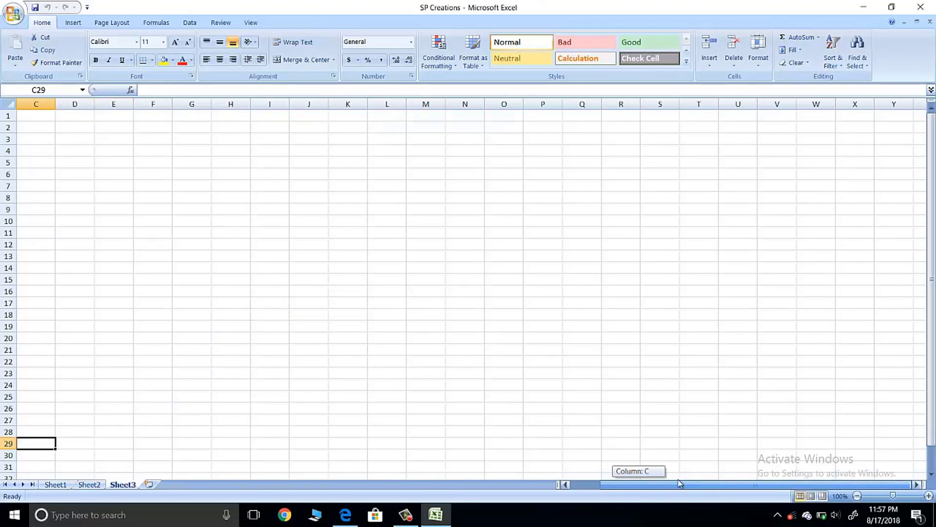
drag(627, 492, 550, 397)
click(551, 397)
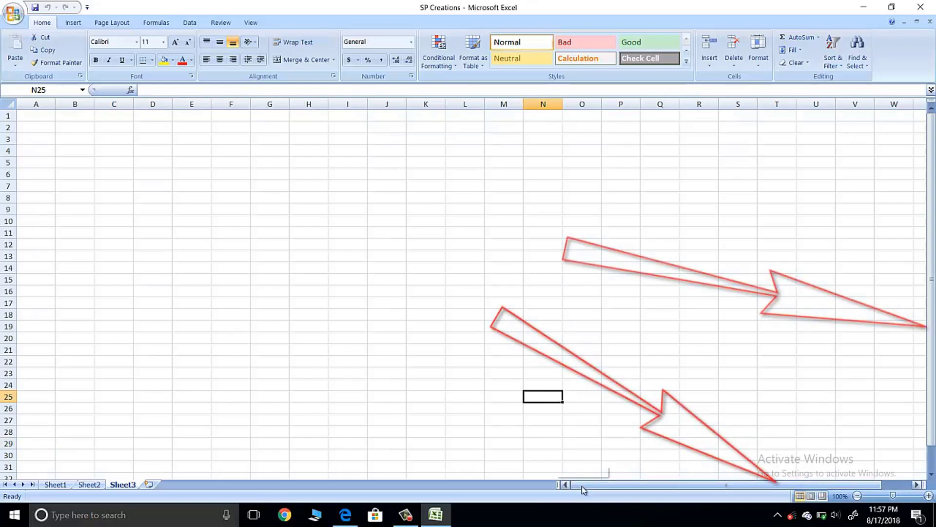
mouse_move(581, 486)
mouse_down()
mouse_move(632, 487)
mouse_move(625, 476)
mouse_up()
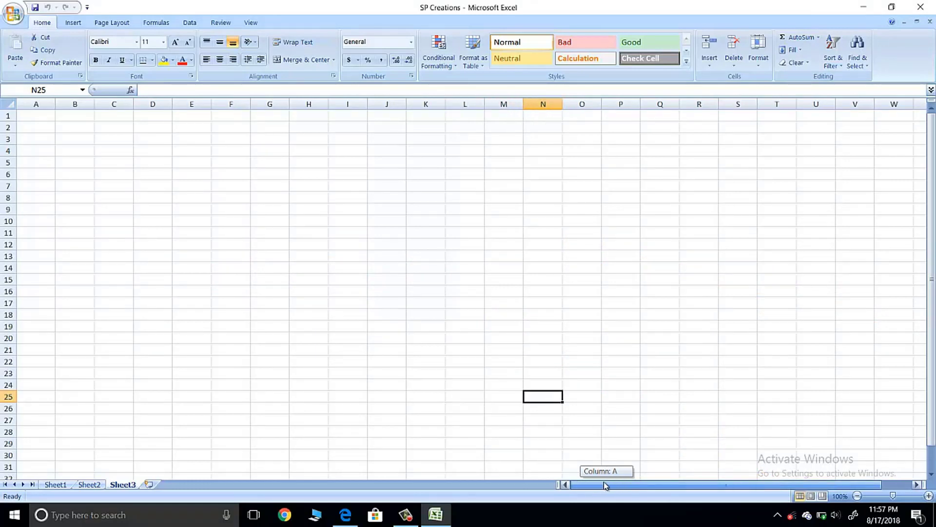
drag(626, 476, 596, 482)
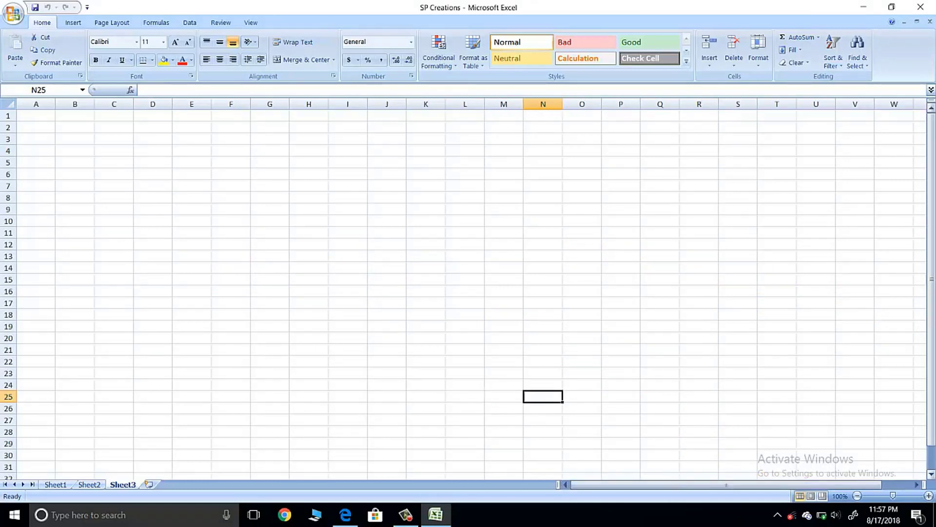
drag(933, 229, 933, 227)
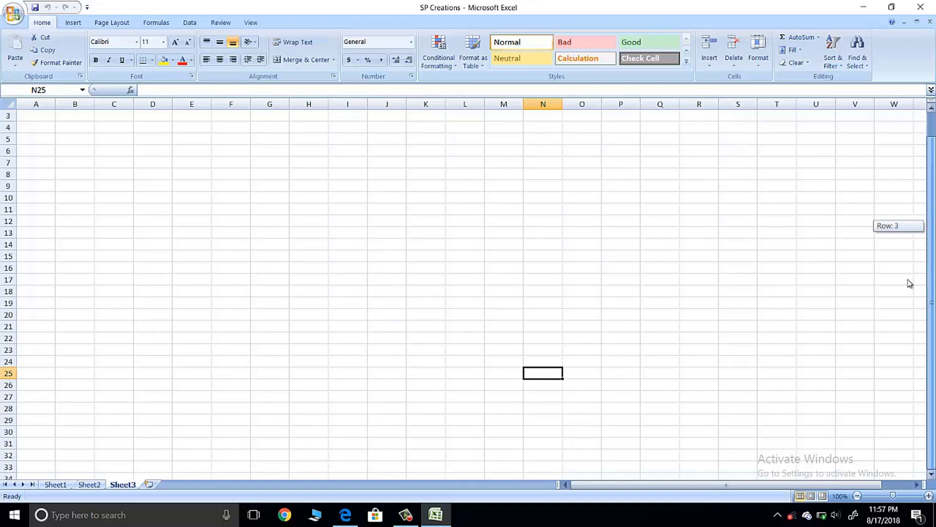
drag(933, 227, 931, 194)
click(817, 196)
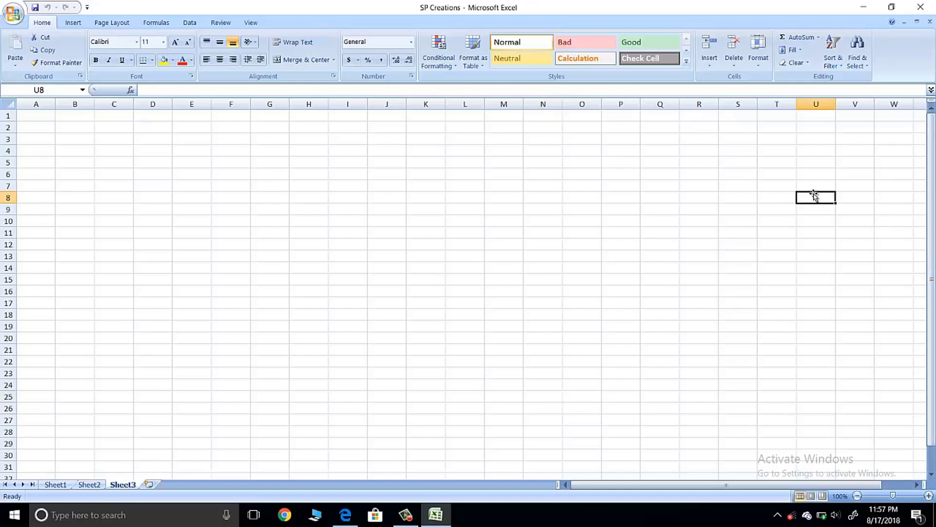